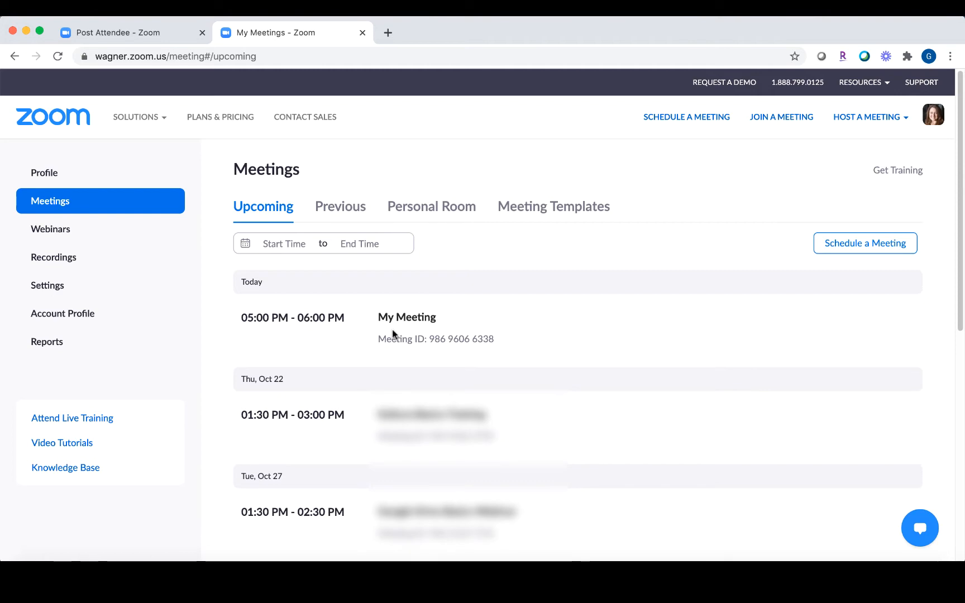
# Step: Bring up the Edit option for today's My Meeting (05:00–06:00 PM) in the Upcoming list
pyautogui.moveTo(517, 314)
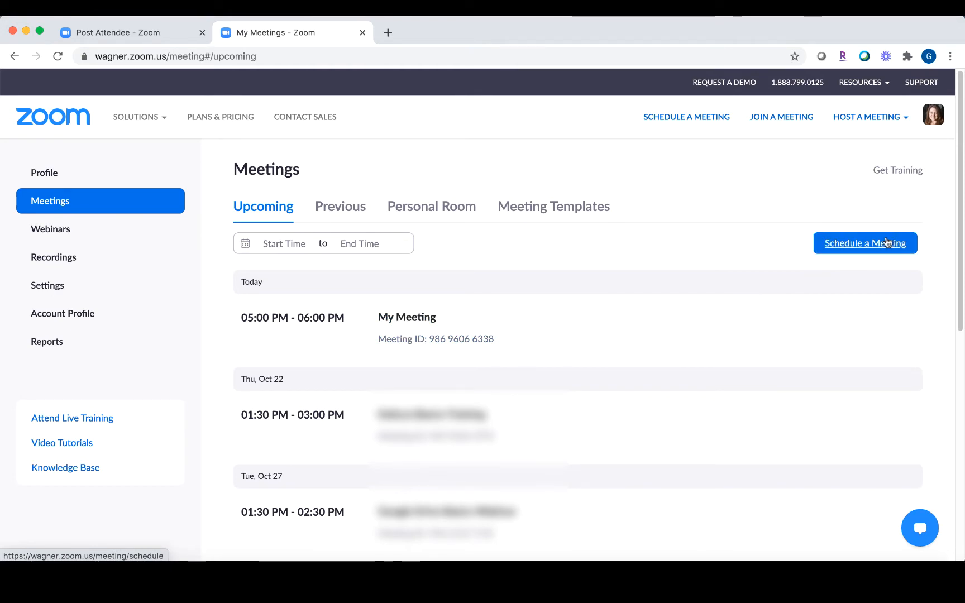
# Step: Edit My Meeting, enable Breakout Room pre-assign under Meeting Options, and choose Create Rooms
pyautogui.click(696, 323)
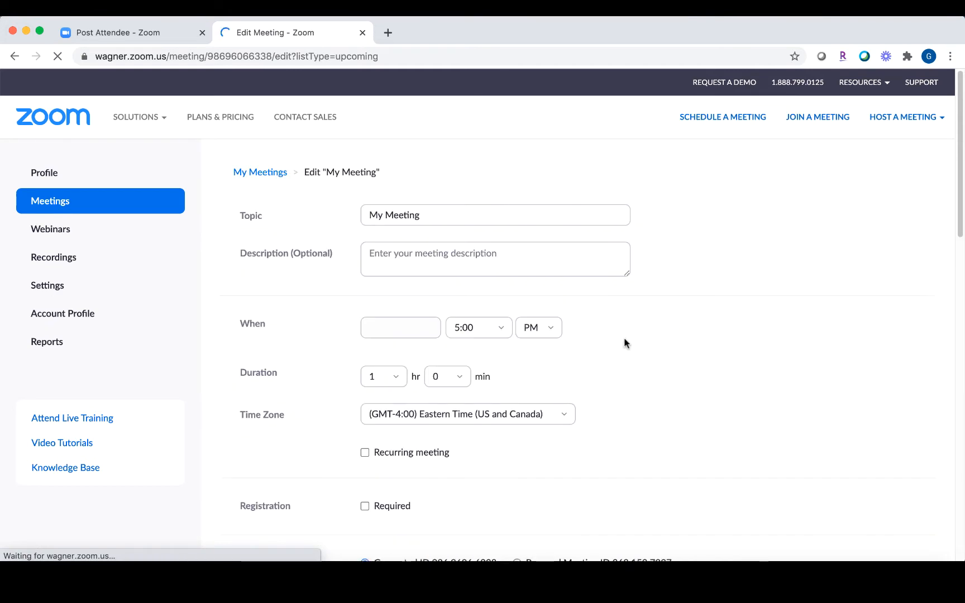
pyautogui.scroll(-3, 624, 340)
pyautogui.scroll(-10, 624, 341)
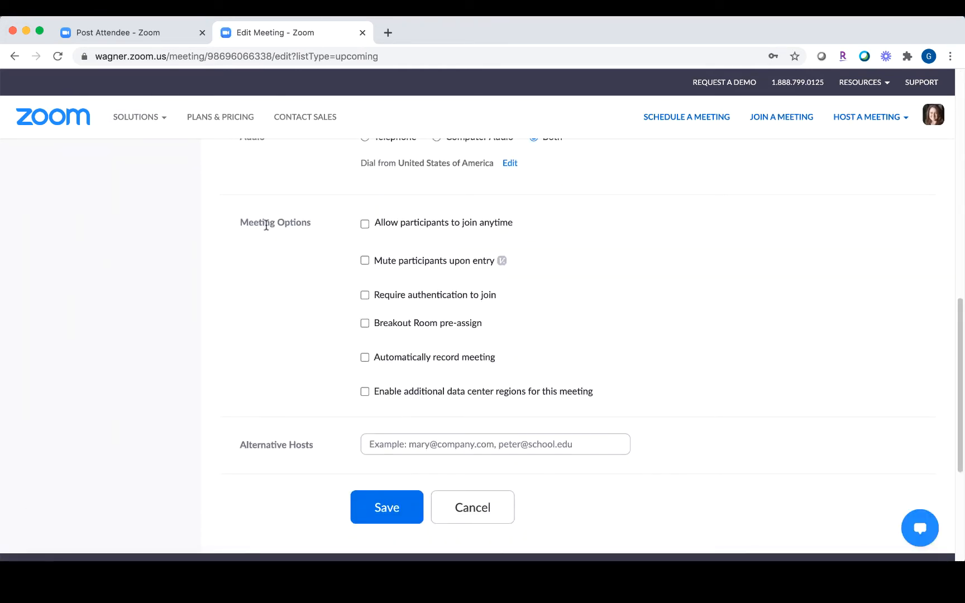
pyautogui.click(364, 324)
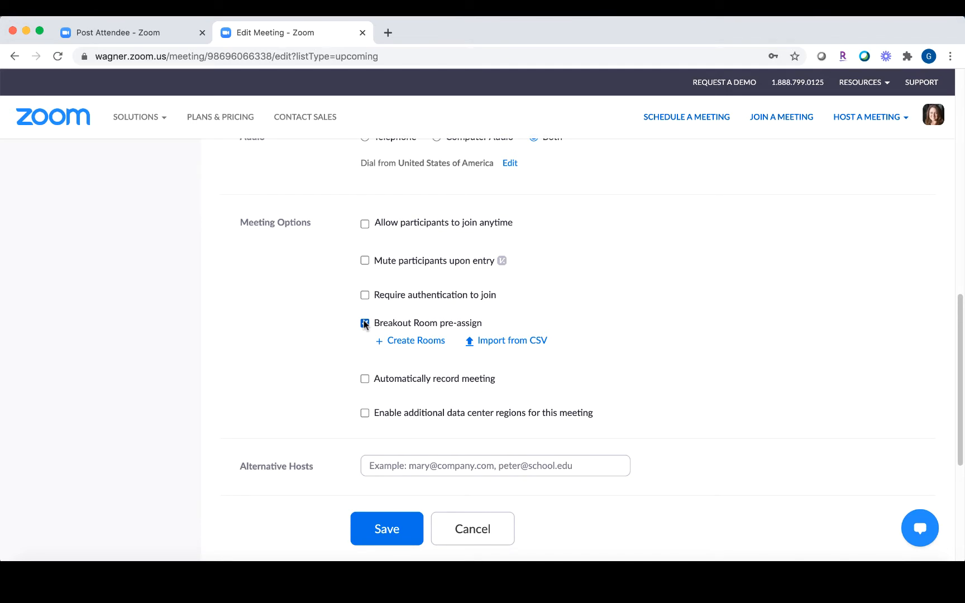
pyautogui.click(411, 344)
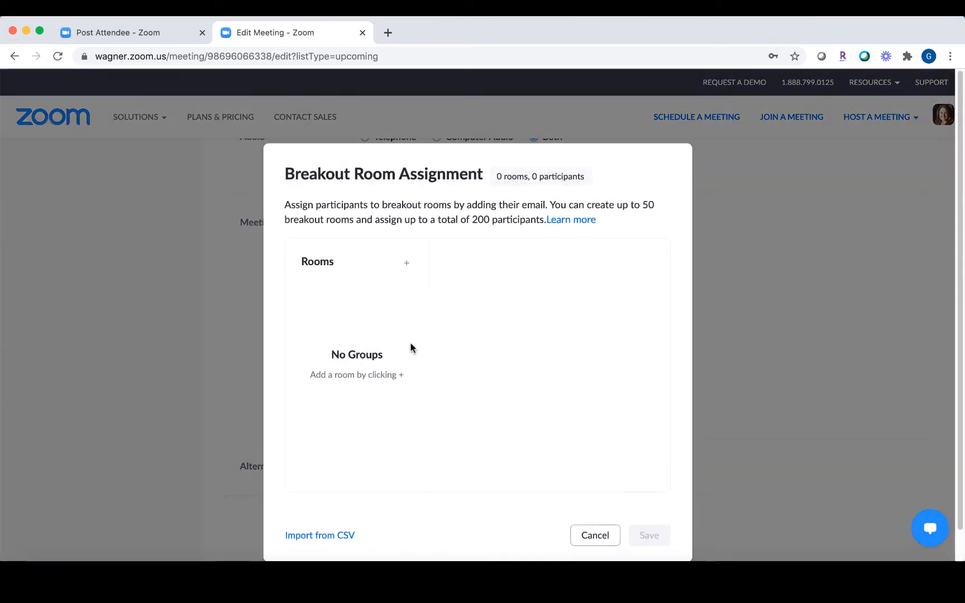
# Step: Add three breakout rooms, then delete Breakout Room 3, leaving Rooms 1 and 2
pyautogui.click(406, 265)
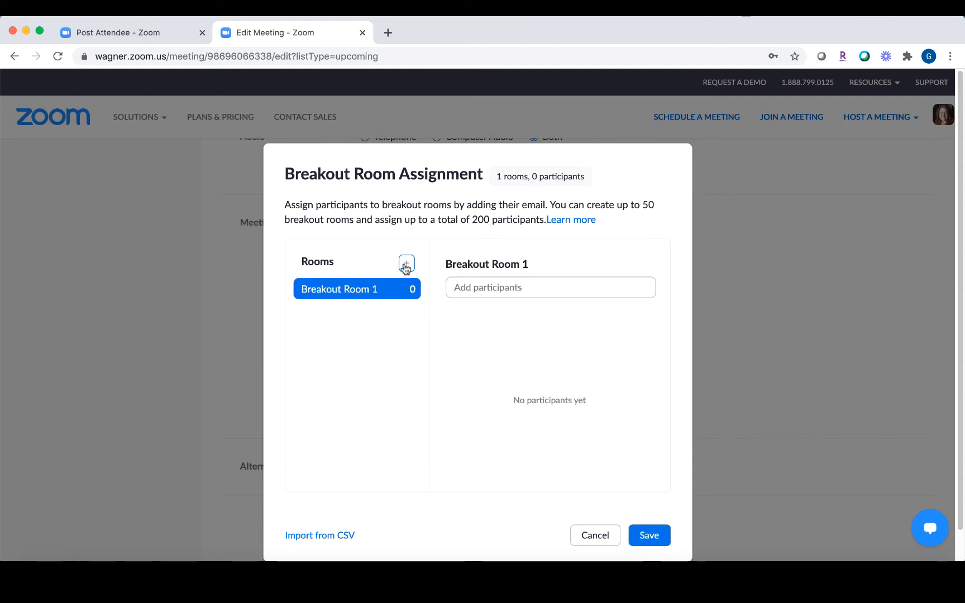
pyautogui.click(406, 265)
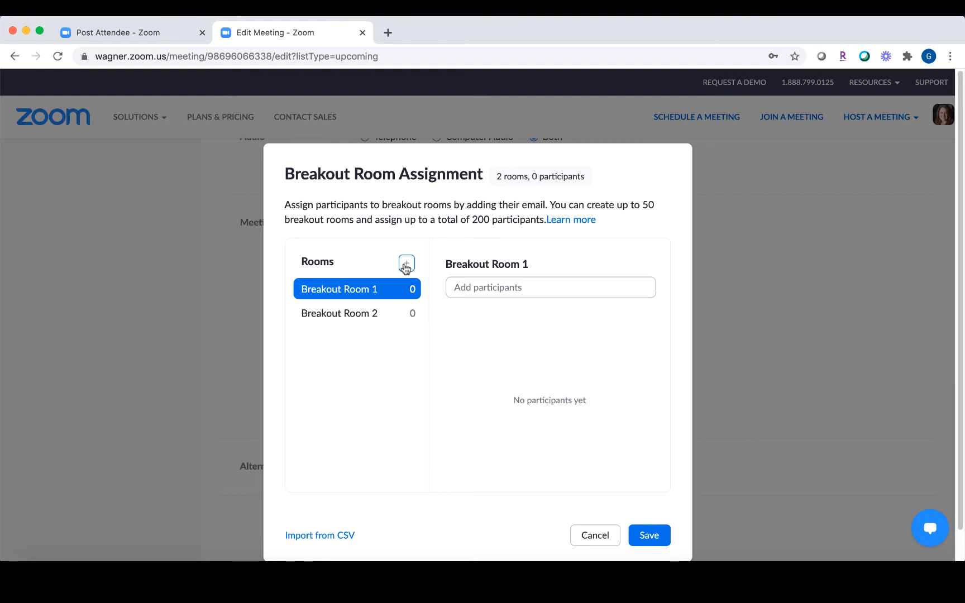
pyautogui.click(407, 267)
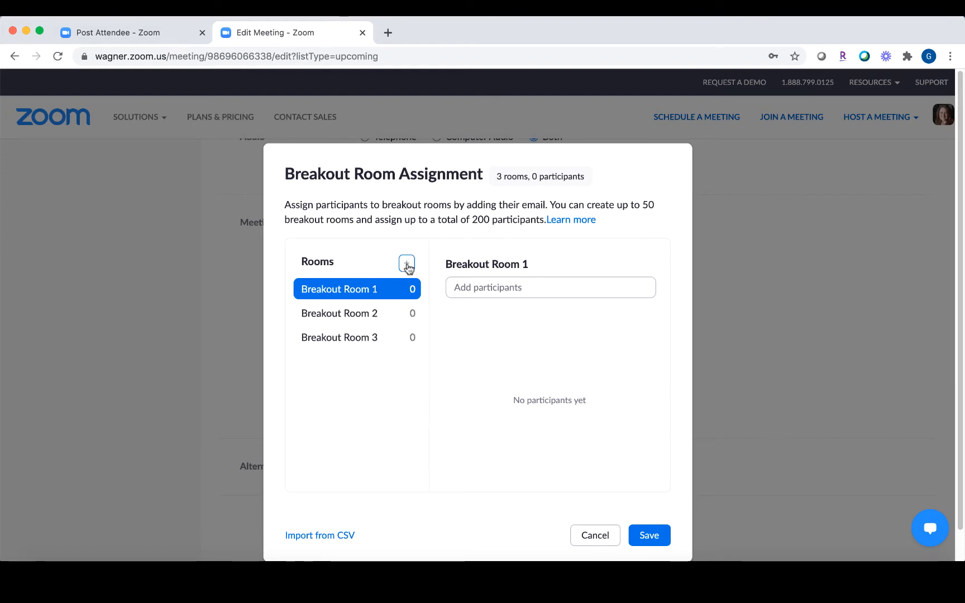
pyautogui.moveTo(400, 339)
pyautogui.click(412, 339)
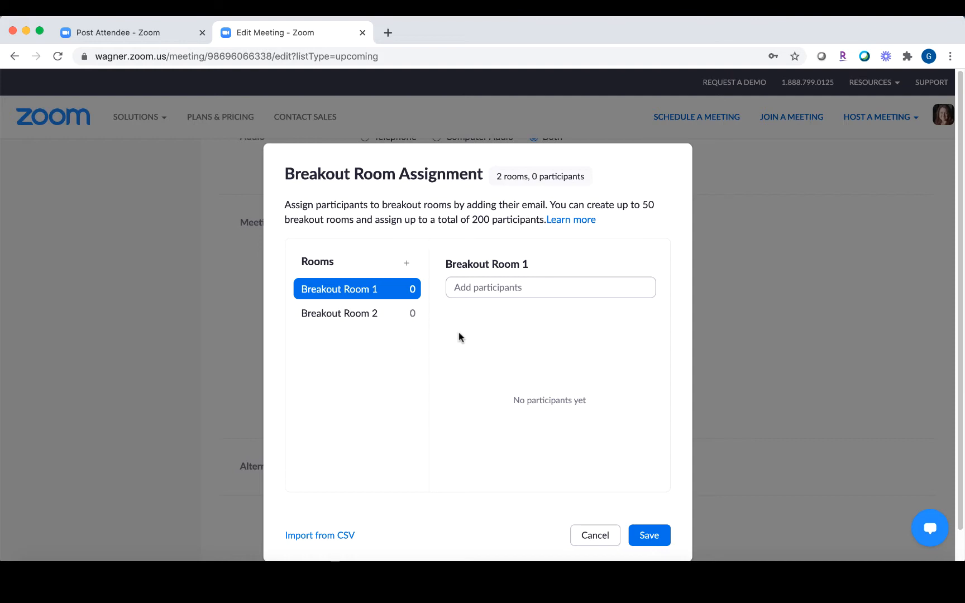
pyautogui.moveTo(342, 291)
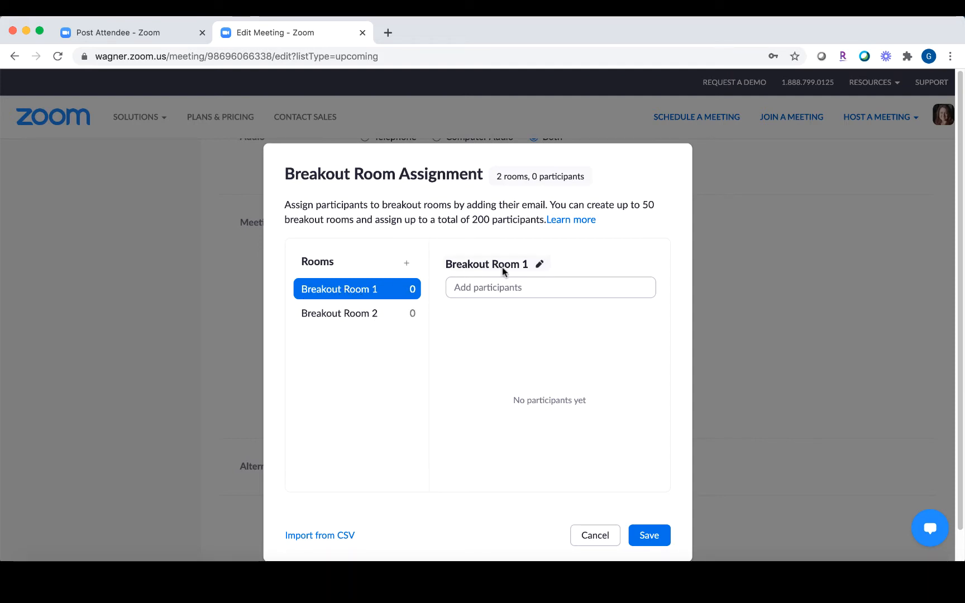
# Step: Search a participant by name and add the suggested e-mail to Breakout Room 1
pyautogui.click(506, 287)
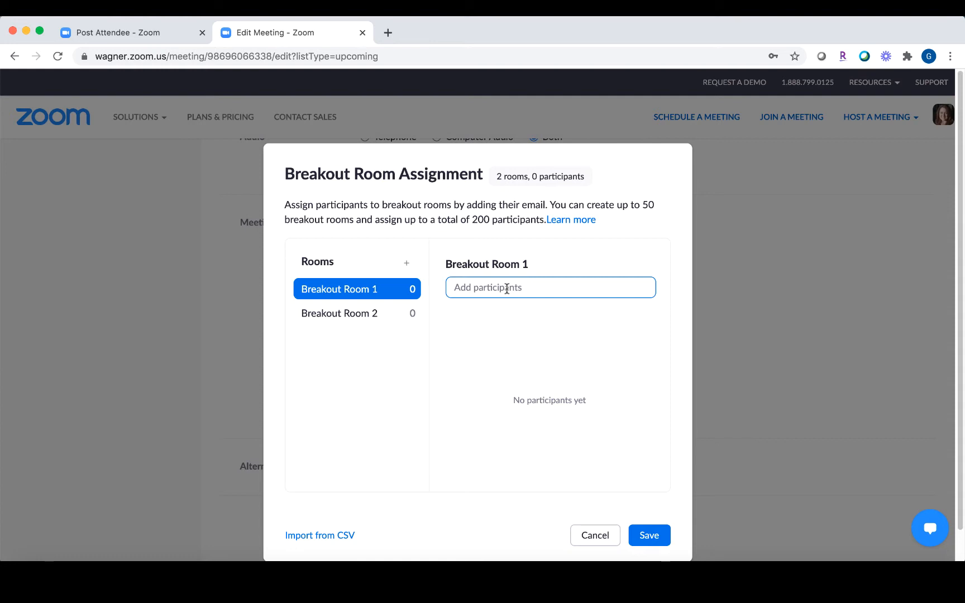
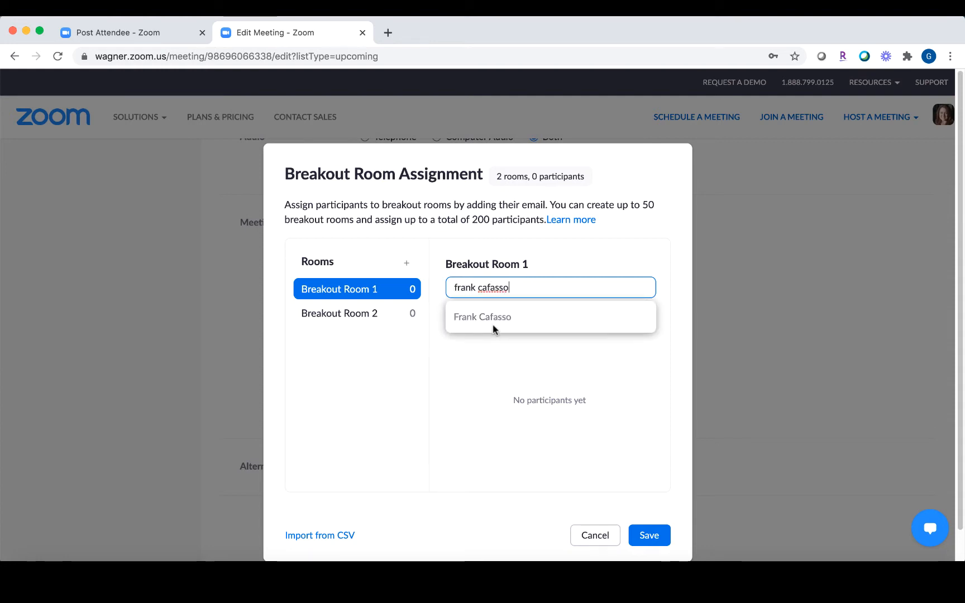
pyautogui.click(494, 317)
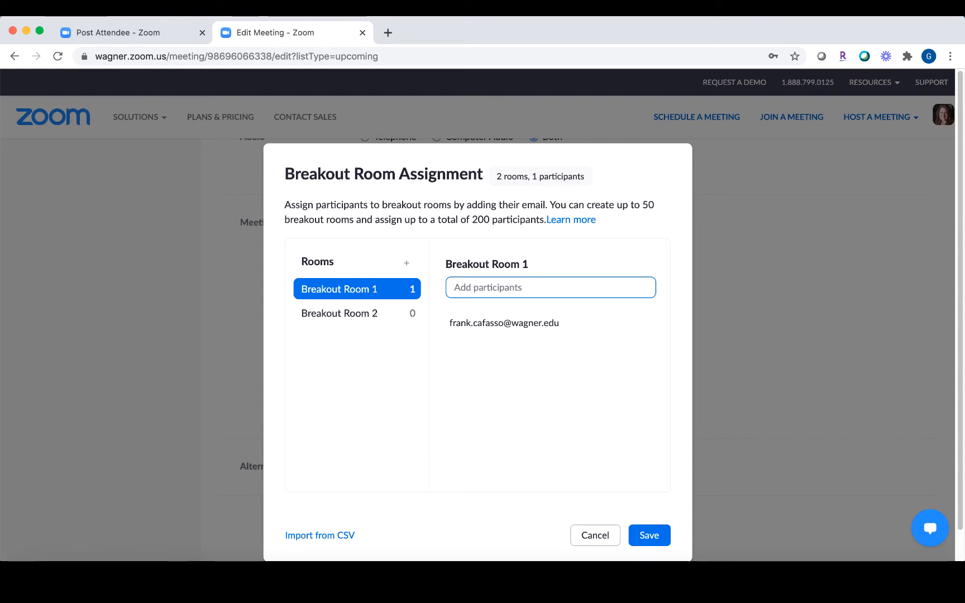
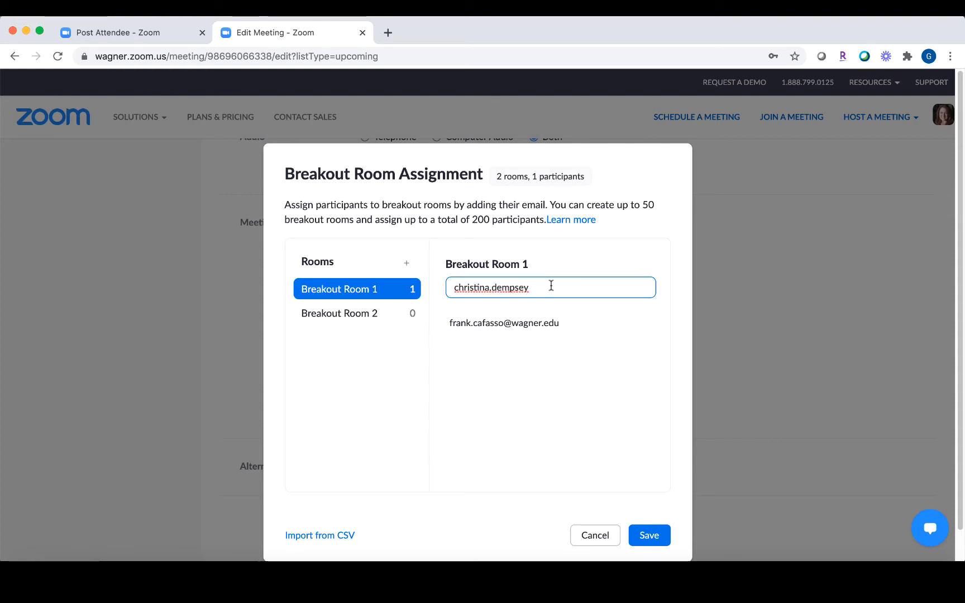
# Step: Clear a second pasted participant entry and move to Breakout Room 2's participant field
pyautogui.write('\\\\')
pyautogui.press('BackSpace')
pyautogui.press('BackSpace')
pyautogui.press('BackSpace')
pyautogui.press('BackSpace')
pyautogui.press('BackSpace')
pyautogui.press('BackSpace')
pyautogui.press('BackSpace')
pyautogui.press('BackSpace')
pyautogui.press('BackSpace')
pyautogui.press('BackSpace')
pyautogui.press('BackSpace')
pyautogui.press('BackSpace')
pyautogui.press('BackSpace')
pyautogui.press('BackSpace')
pyautogui.press('BackSpace')
pyautogui.press('BackSpace')
pyautogui.press('BackSpace')
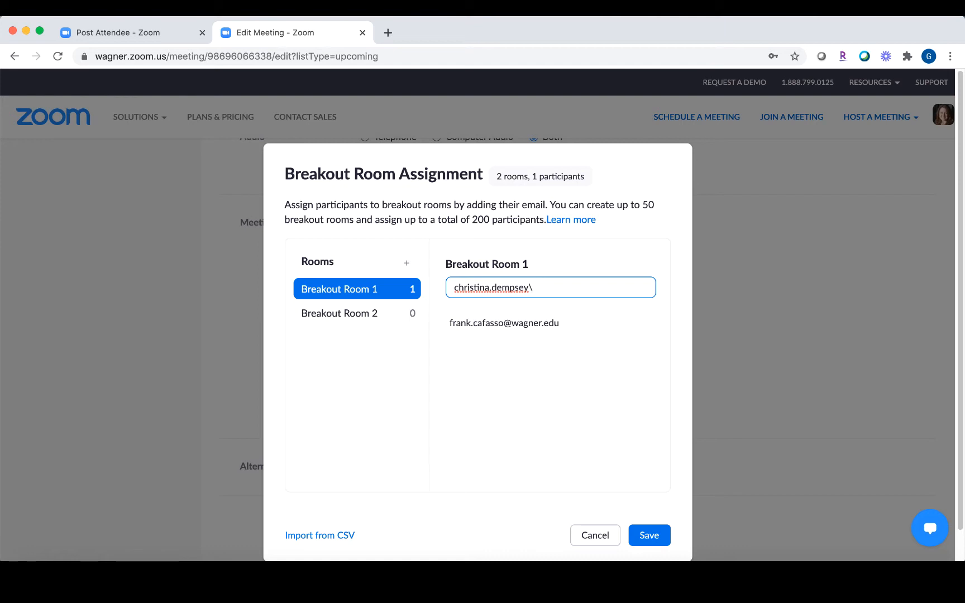
pyautogui.press('BackSpace')
pyautogui.press('BackSpace')
pyautogui.click(341, 324)
pyautogui.click(497, 289)
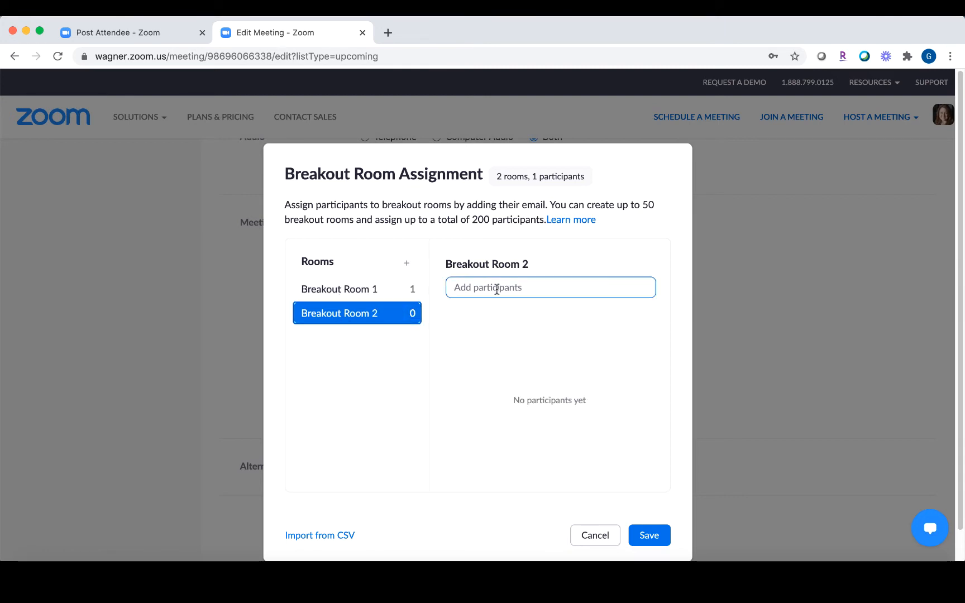
# Step: Delete both breakout rooms, cancel the assignment, and choose Import from CSV instead
pyautogui.click(376, 295)
pyautogui.click(412, 295)
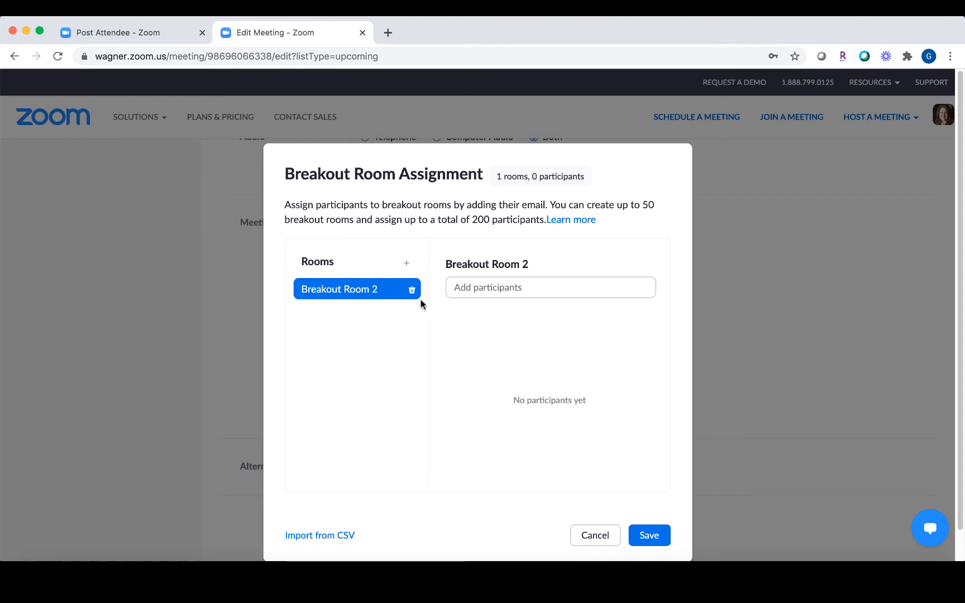
pyautogui.click(412, 291)
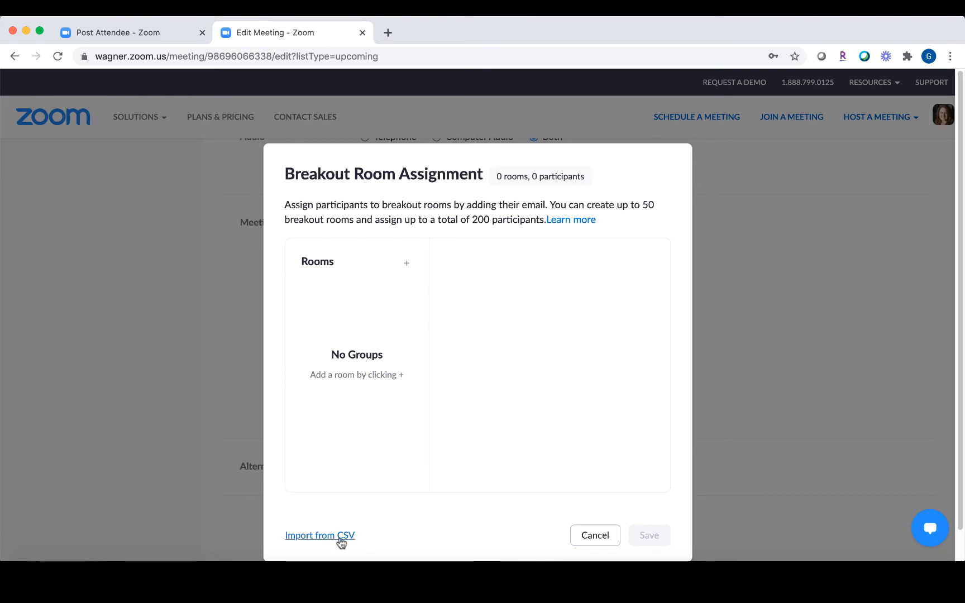
pyautogui.click(595, 532)
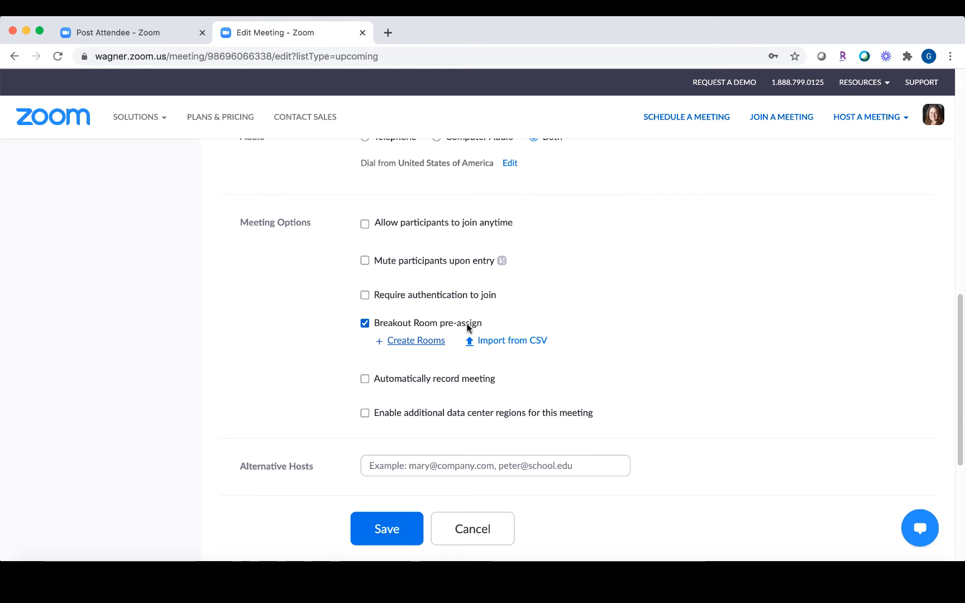
pyautogui.click(498, 342)
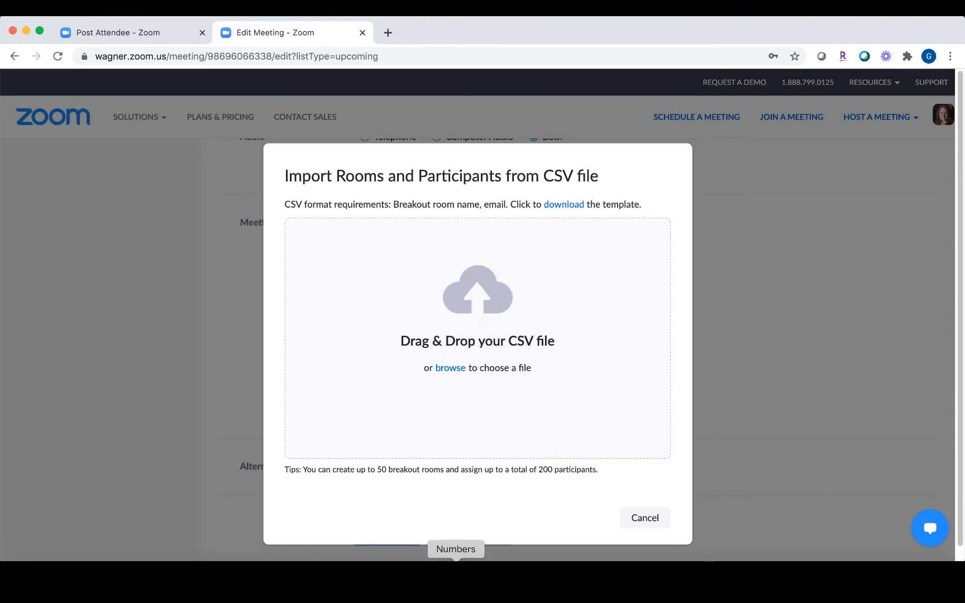
# Step: Open New Breakout.csv from the Desktop in Numbers to review its rooms and e-mails
pyautogui.click(38, 567)
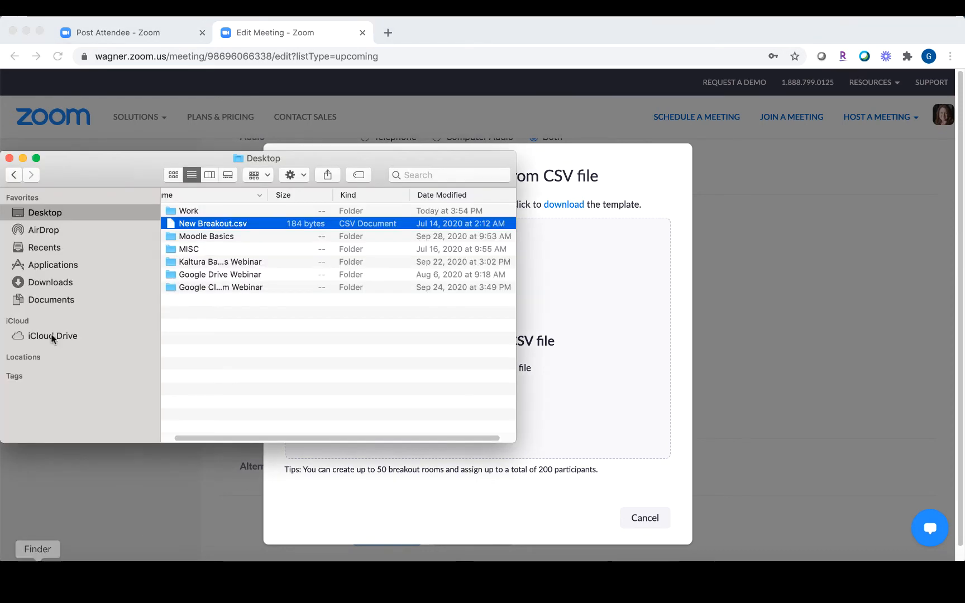
pyautogui.doubleClick(198, 223)
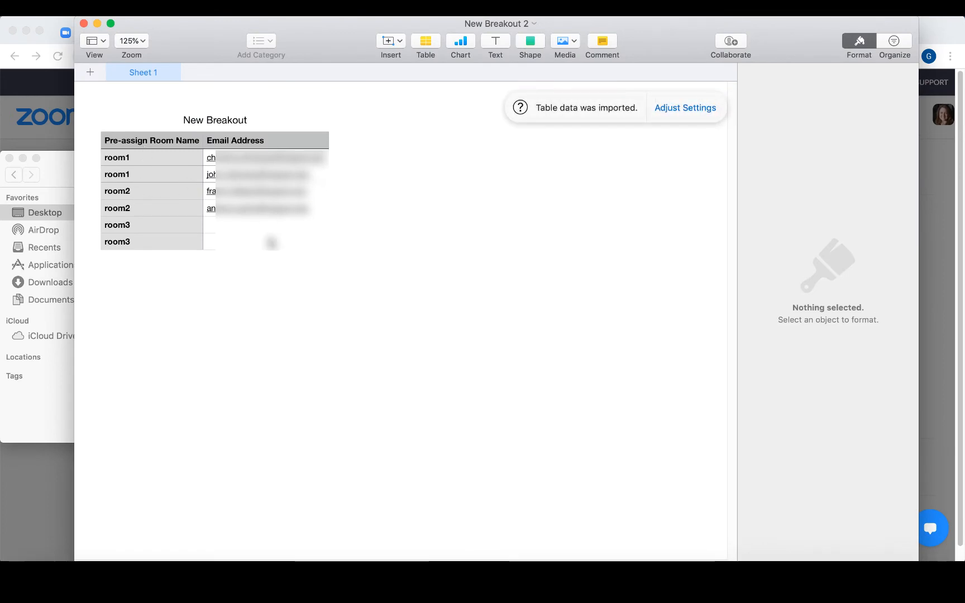
# Step: Close Numbers and drop New Breakout.csv into the import, creating room1 and room2
pyautogui.click(83, 24)
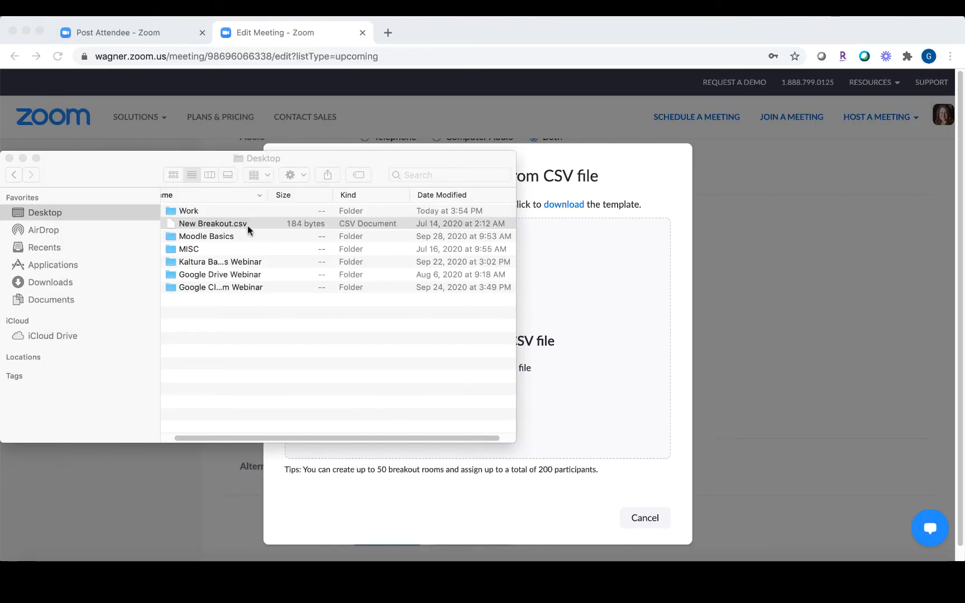
pyautogui.moveTo(240, 224); pyautogui.dragTo(584, 301)
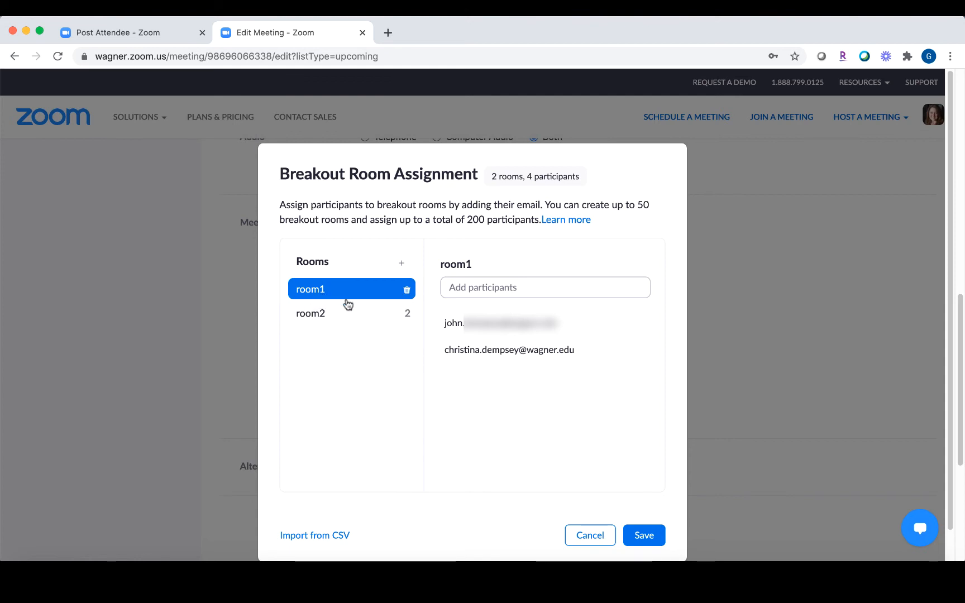
pyautogui.moveTo(453, 346)
pyautogui.click(320, 317)
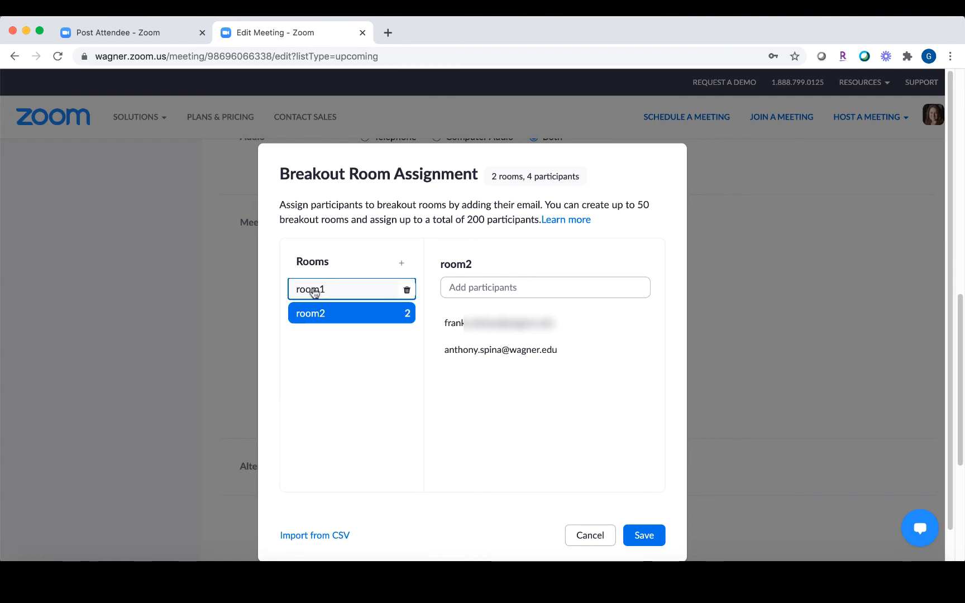
pyautogui.click(312, 290)
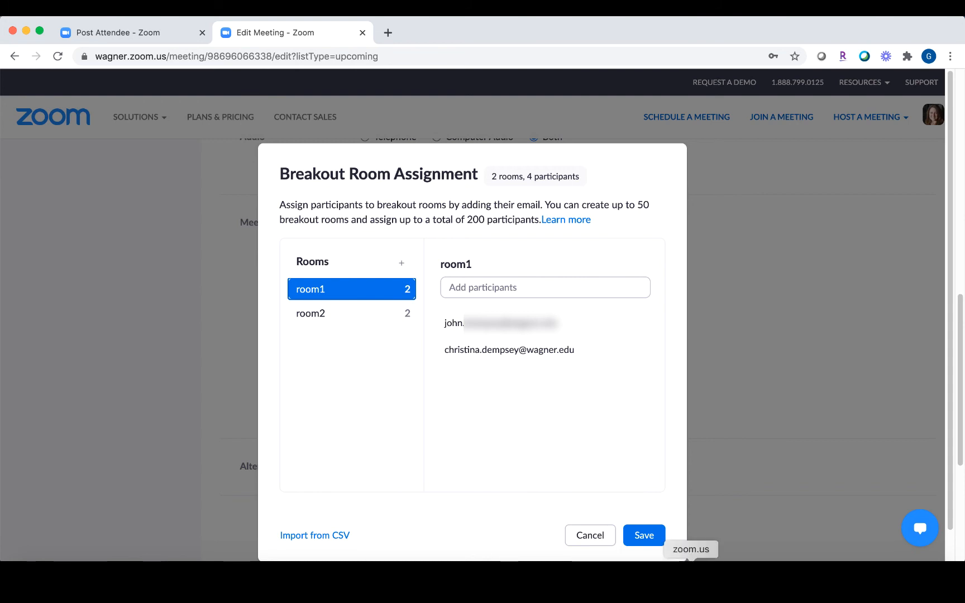
pyautogui.click(691, 578)
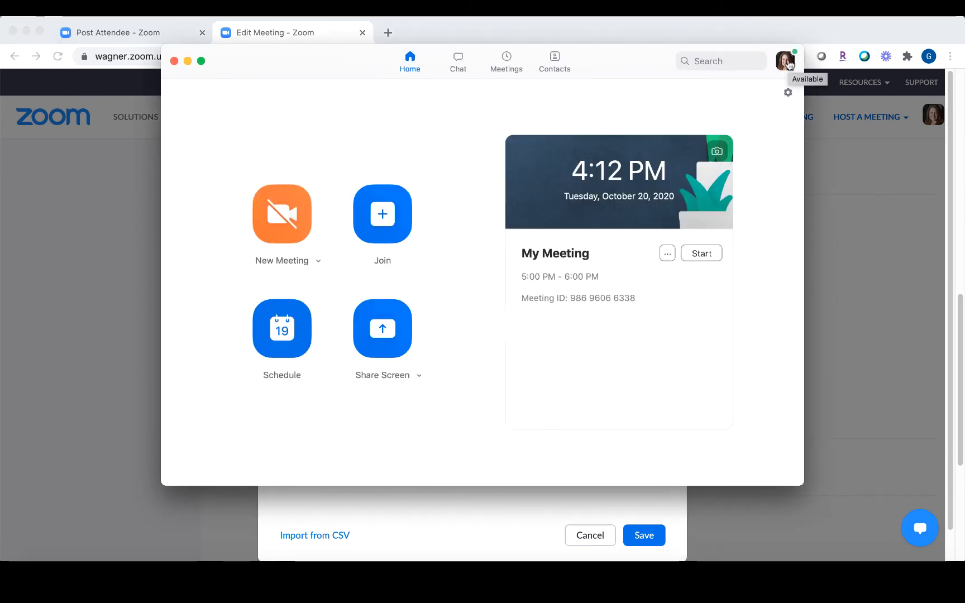
pyautogui.click(789, 65)
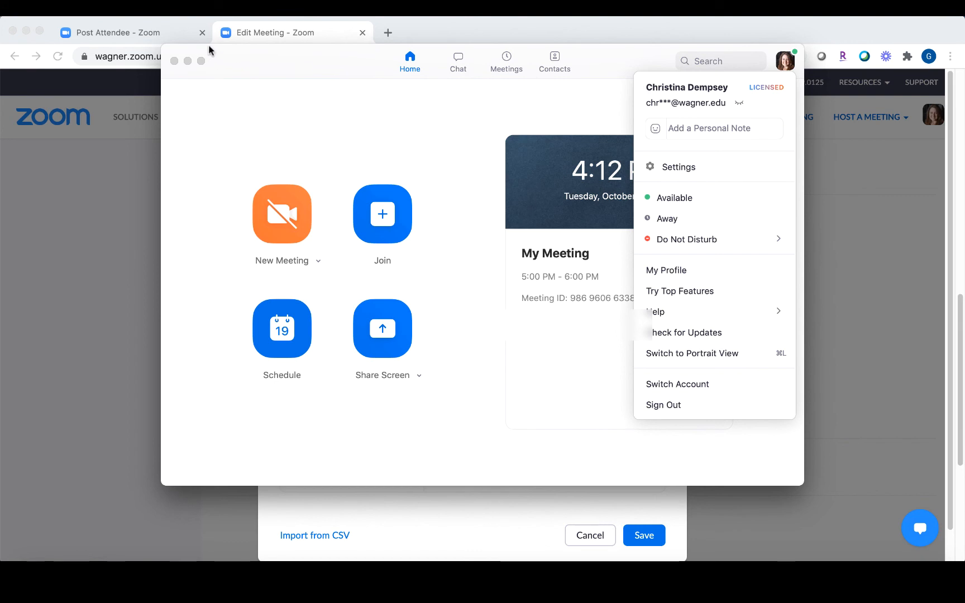
pyautogui.click(188, 60)
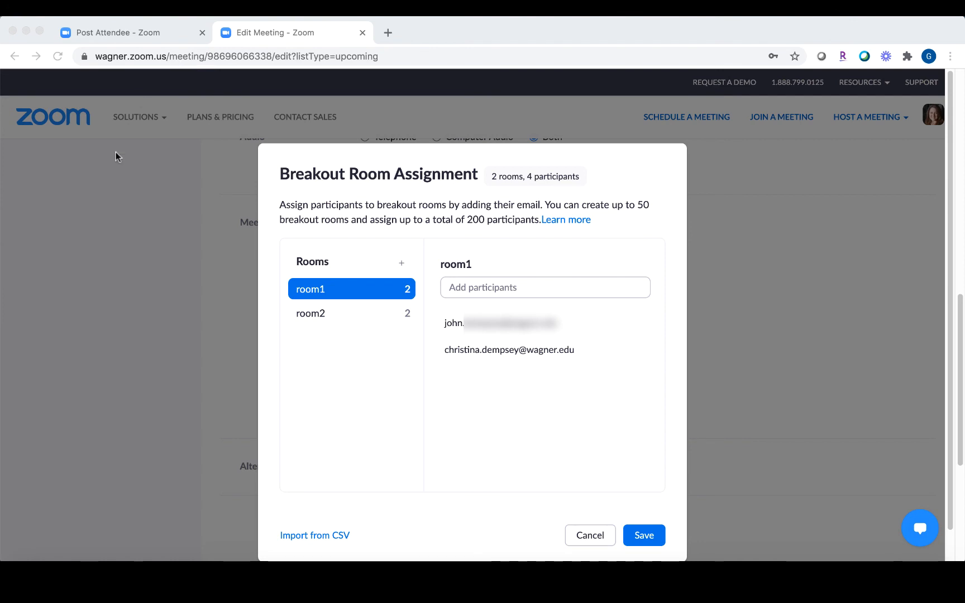
# Step: Save the breakout room assignments, then save My Meeting's changes
pyautogui.click(644, 542)
pyautogui.click(643, 541)
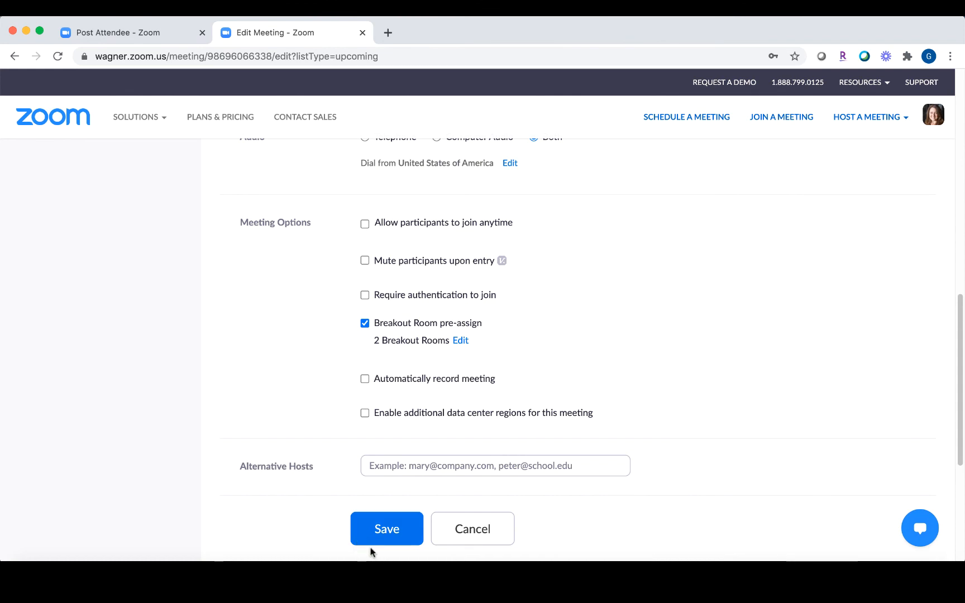
pyautogui.click(389, 538)
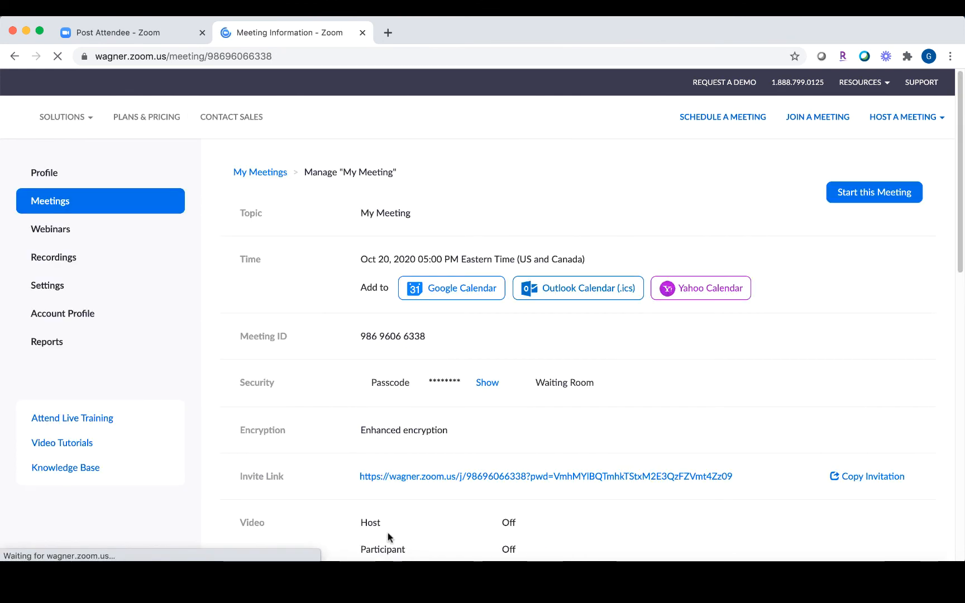